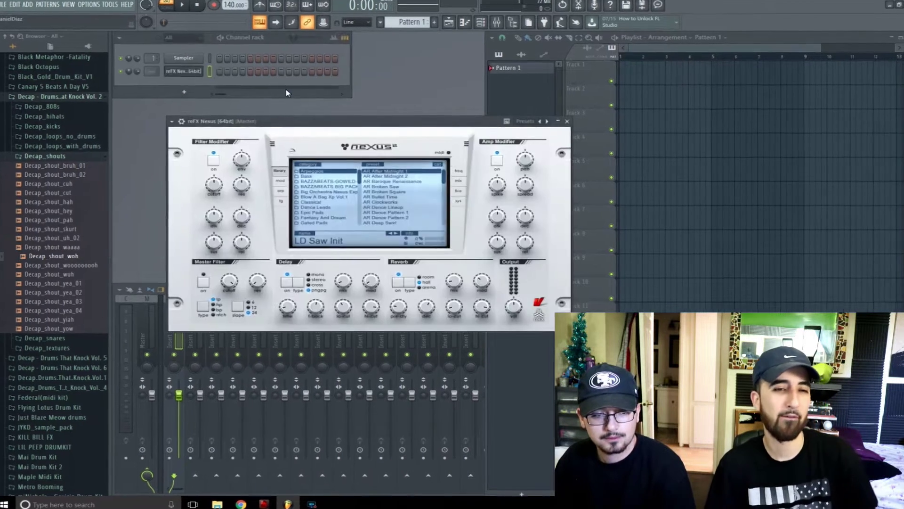
# Step: Load the BAZZA BP - TRAPSTAR preset from the BAZZABEATS BIG PACK into Nexus
pyautogui.click(322, 183)
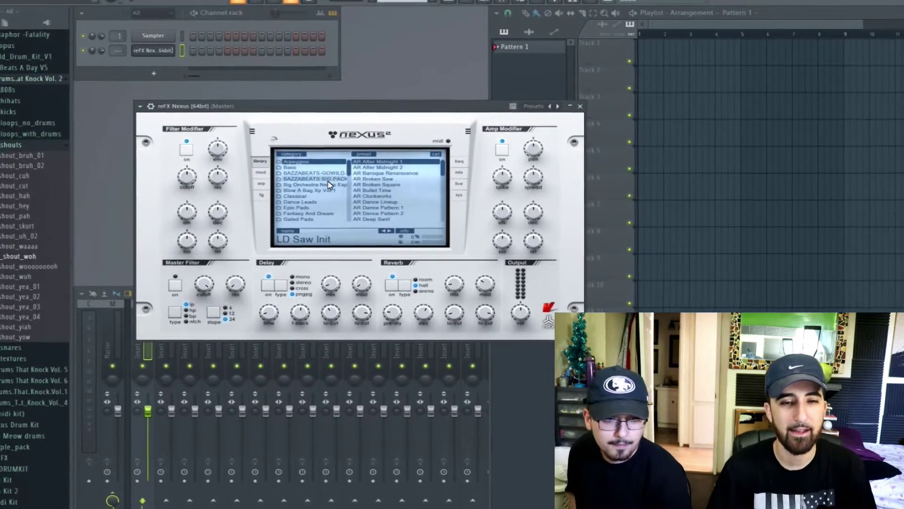
pyautogui.moveTo(442, 177); pyautogui.dragTo(443, 210)
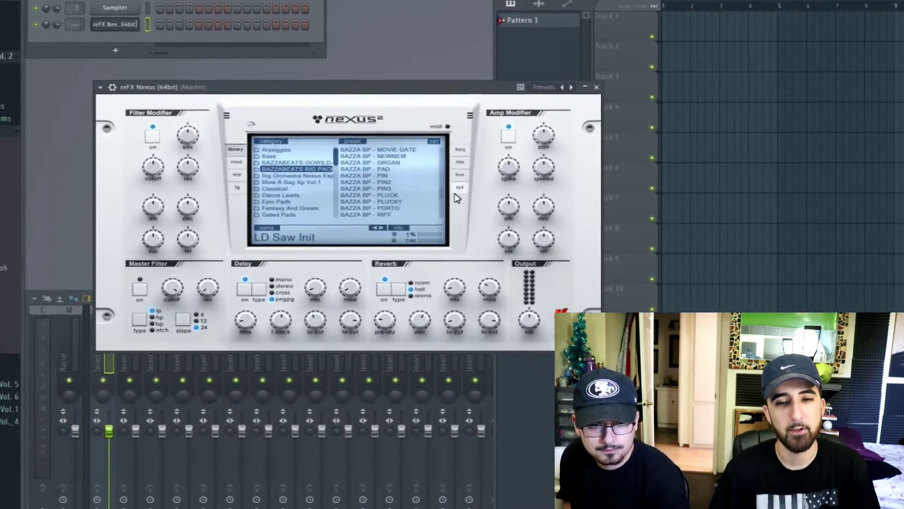
pyautogui.click(406, 204)
pyautogui.click(399, 191)
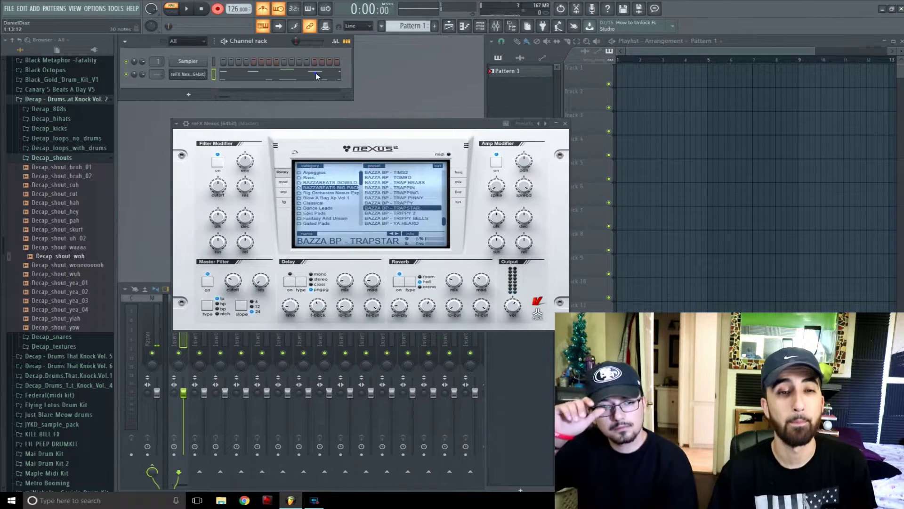
pyautogui.click(315, 75)
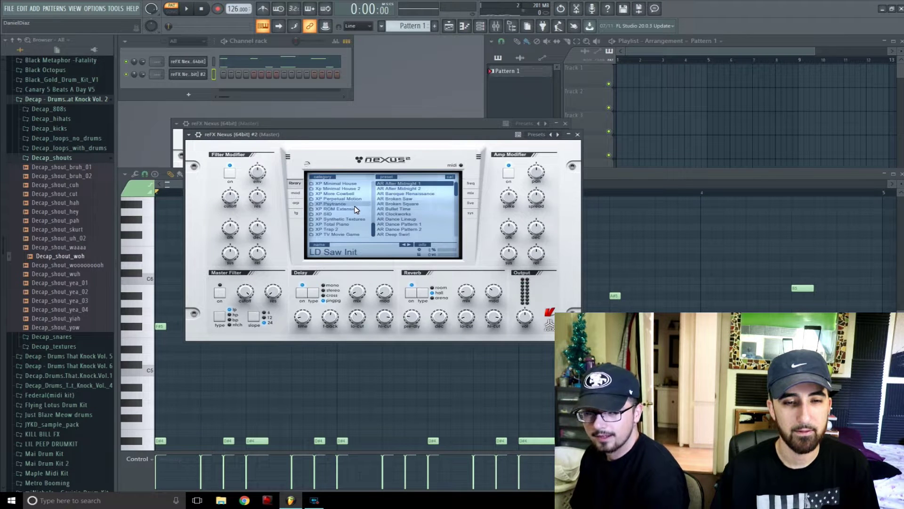
# Step: Play and stop the pattern twice to audition the BAZZA BP - JEEZ chords
pyautogui.press('space')
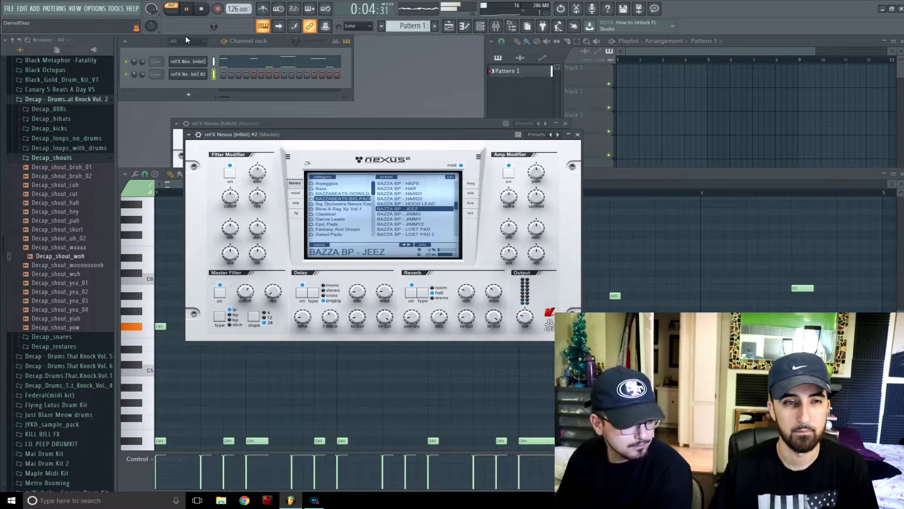
pyautogui.click(200, 10)
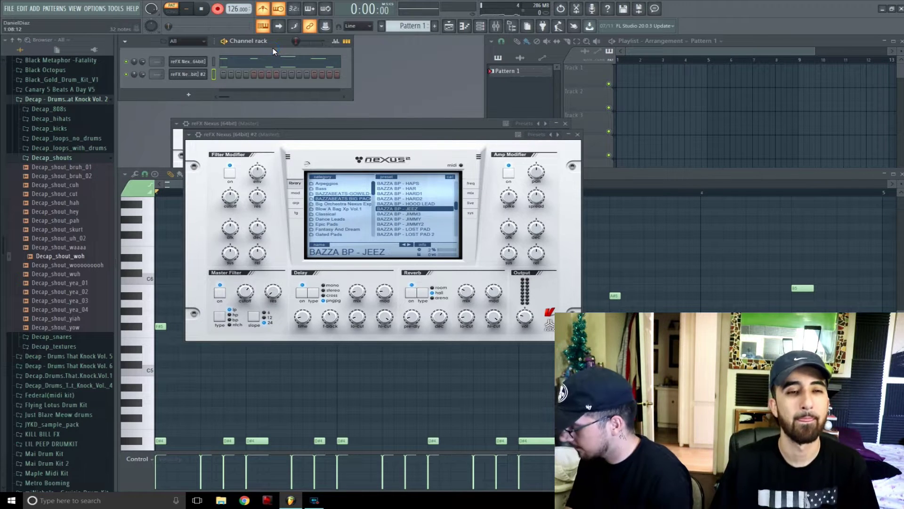
pyautogui.press('space')
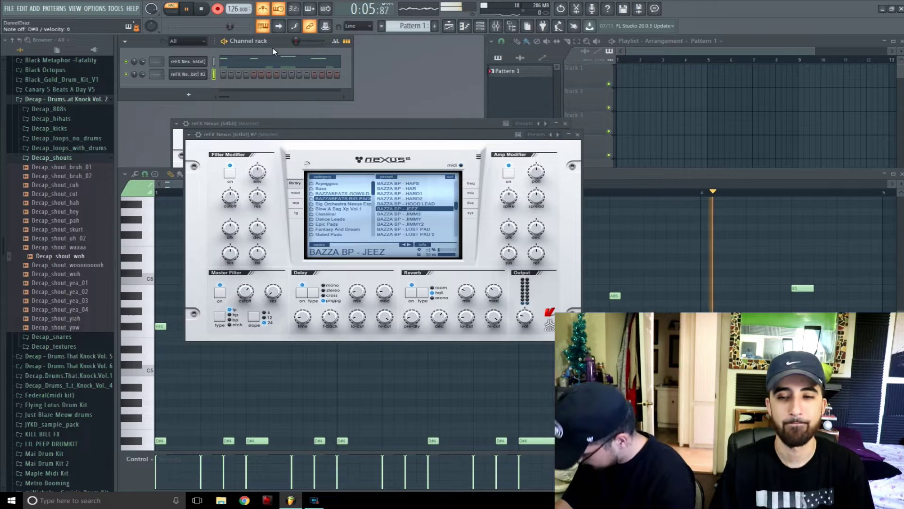
pyautogui.press('space')
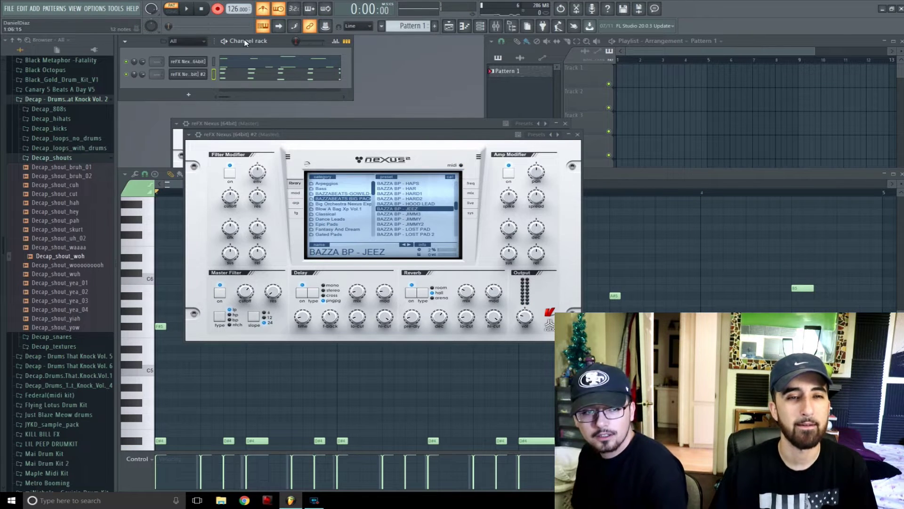
# Step: Bring the second Nexus's piano roll forward, maximize it to review the chords, then restore it
pyautogui.click(278, 75)
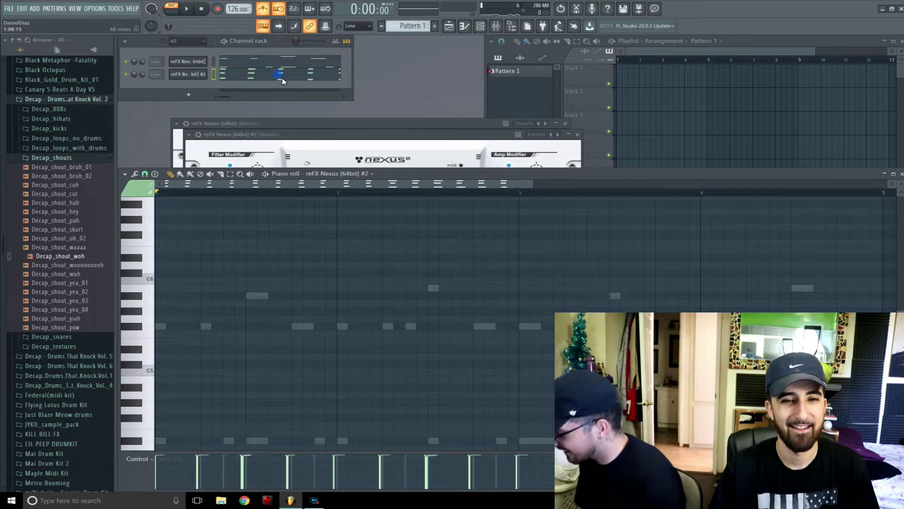
pyautogui.click(293, 77)
pyautogui.click(293, 76)
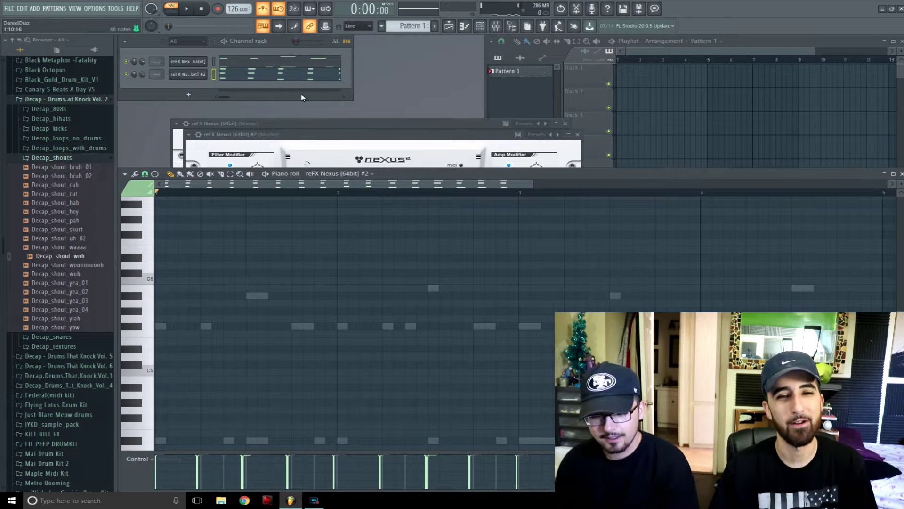
pyautogui.doubleClick(507, 175)
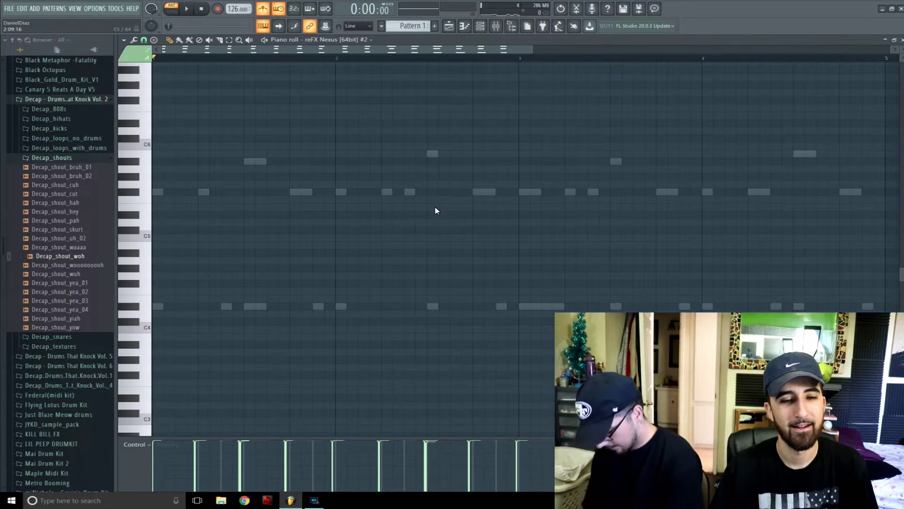
pyautogui.scroll(-2, 435, 211)
pyautogui.scroll(10, 436, 220)
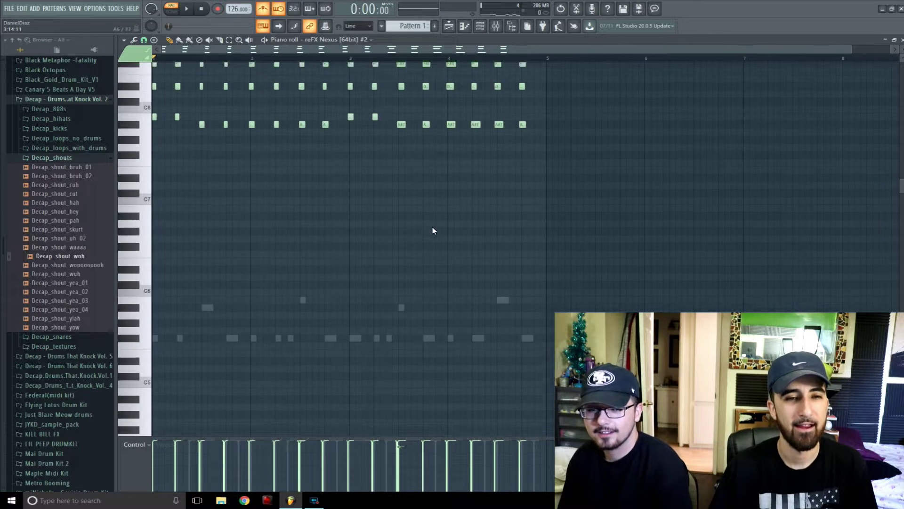
pyautogui.doubleClick(291, 39)
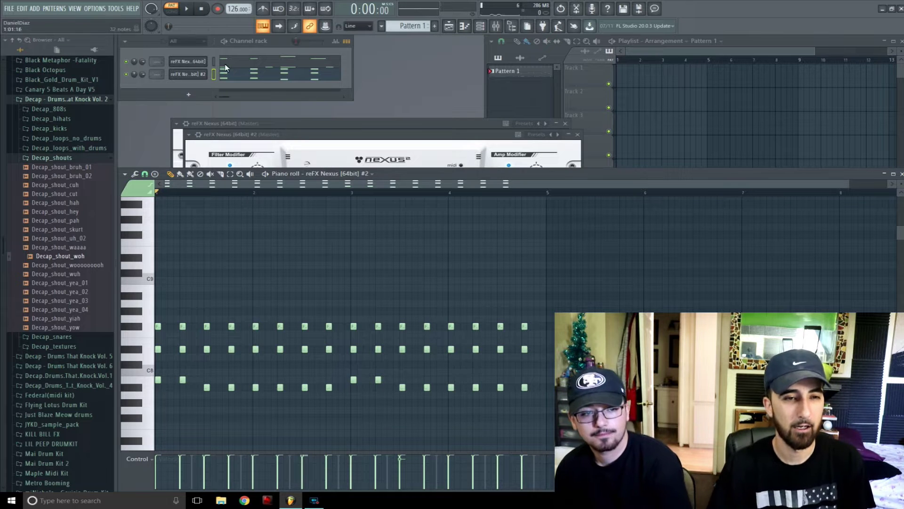
# Step: Play the chords and raise the second Nexus's output volume from 18 to 26
pyautogui.press('space')
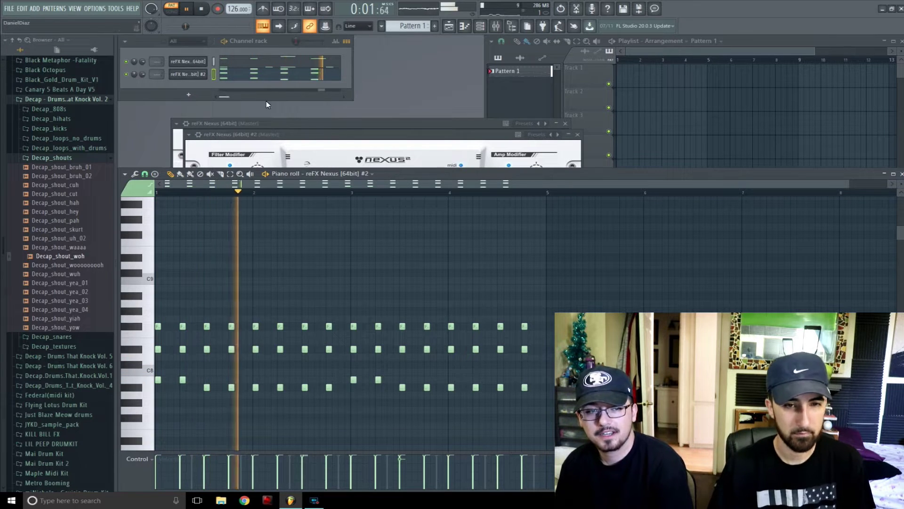
pyautogui.click(301, 136)
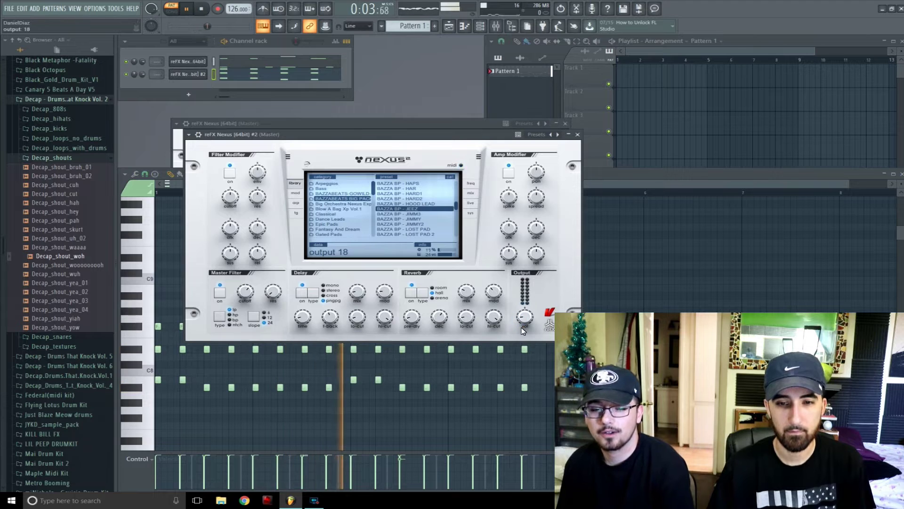
pyautogui.moveTo(522, 326); pyautogui.dragTo(522, 322)
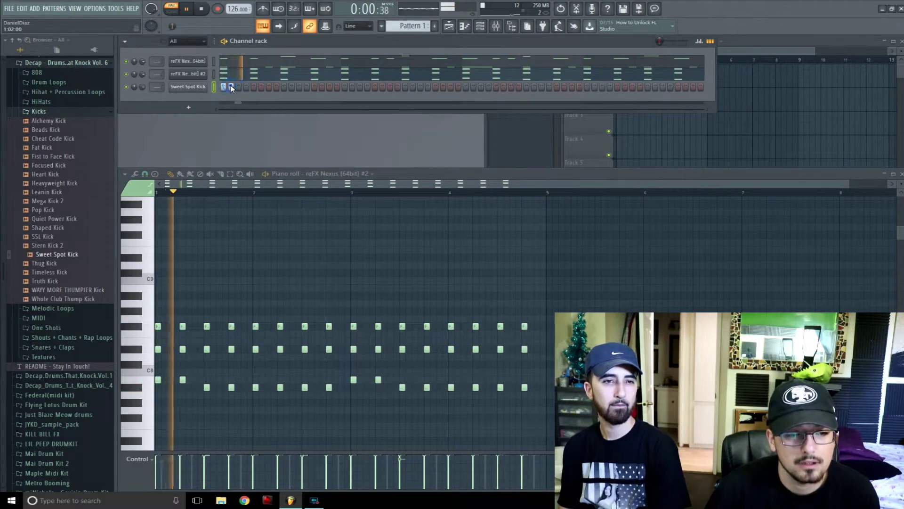
# Step: Program Sweet Spot Kick hits at steps 11, 13, 17, 18 and several more in bar 4
pyautogui.click(299, 87)
pyautogui.click(314, 87)
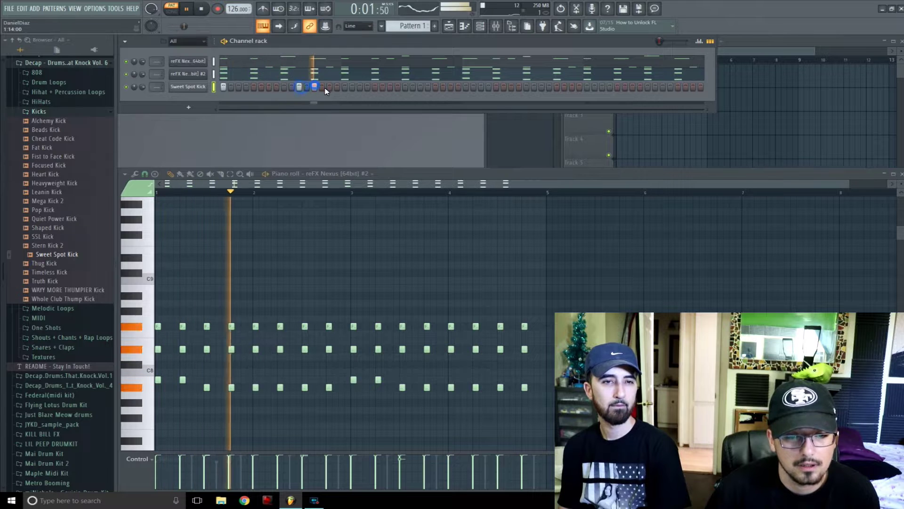
pyautogui.click(466, 86)
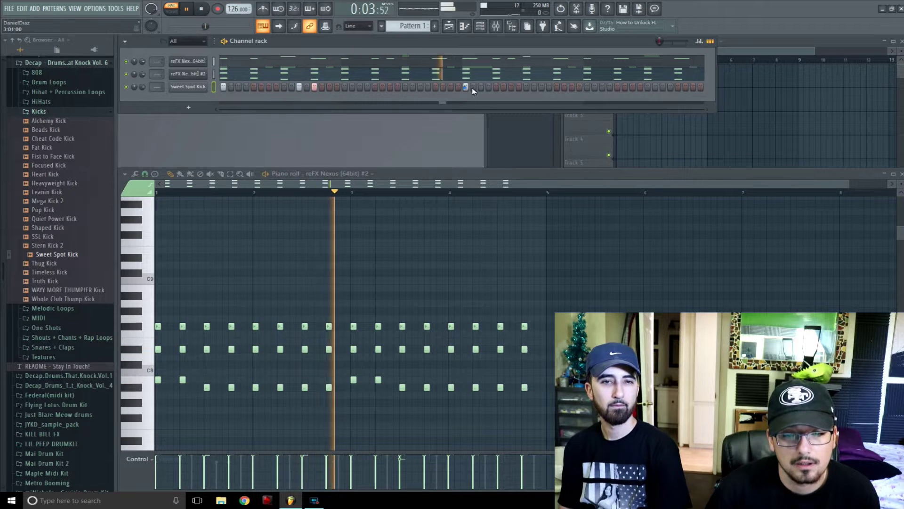
pyautogui.click(481, 87)
pyautogui.click(542, 87)
pyautogui.click(557, 87)
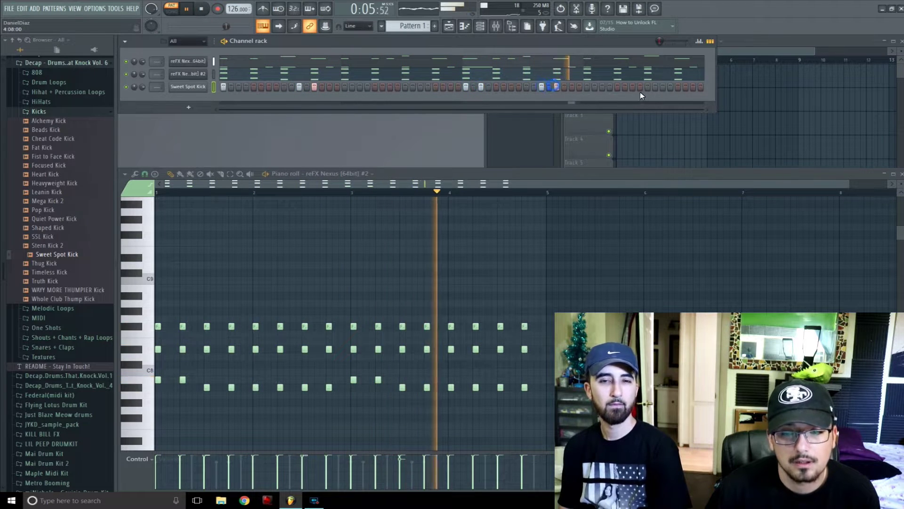
pyautogui.click(663, 87)
pyautogui.press('space')
# Step: Browse Mai Drum Kit 2's Snares folder and preview Arena Snare and another snare
pyautogui.click(39, 111)
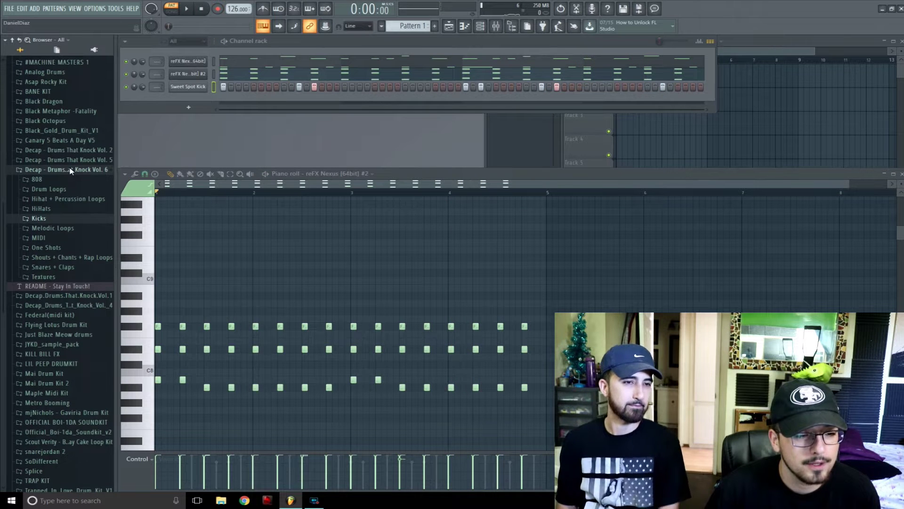
pyautogui.click(75, 169)
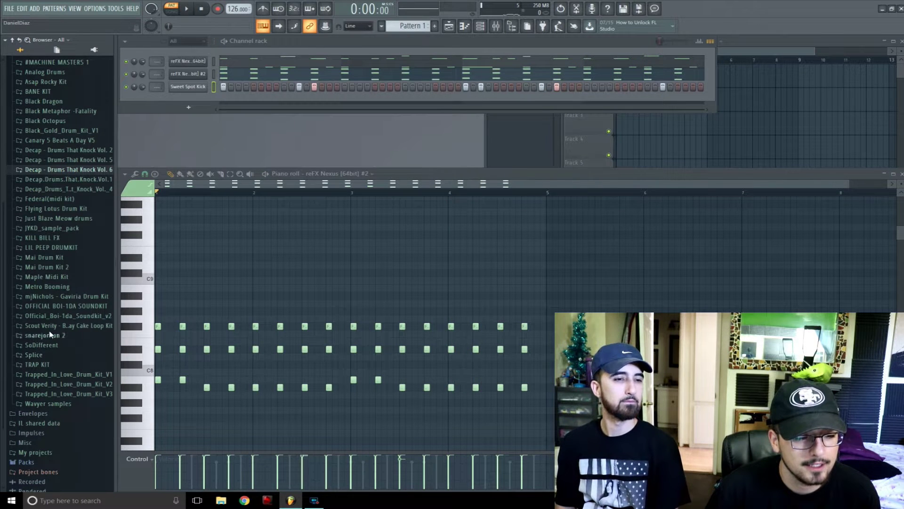
pyautogui.click(56, 267)
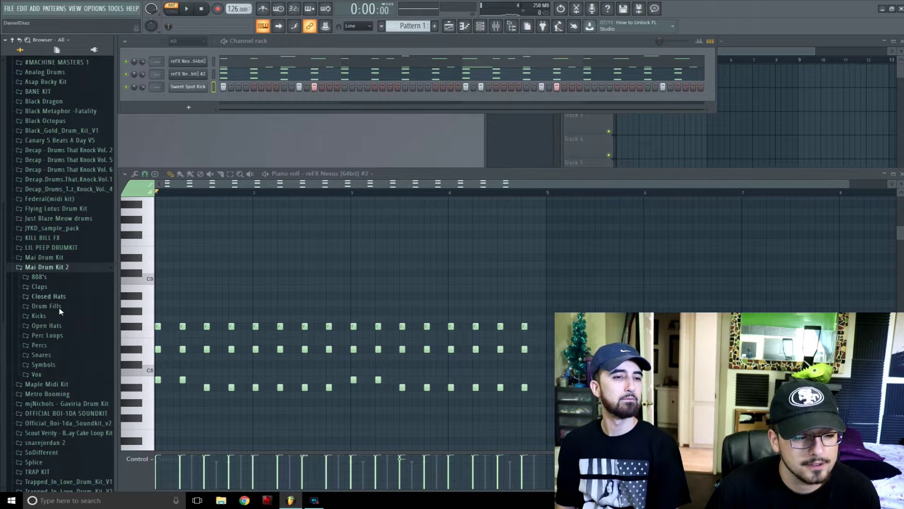
pyautogui.click(49, 356)
pyautogui.click(55, 371)
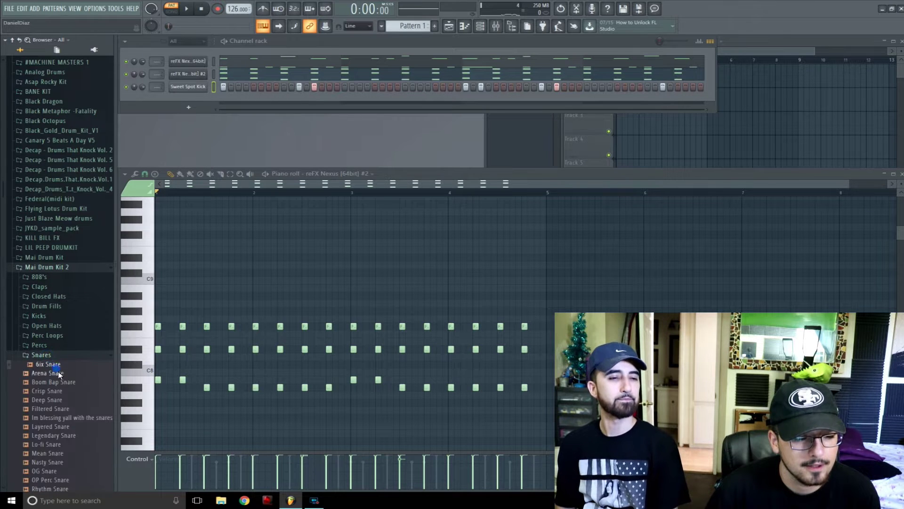
pyautogui.scroll(-5, 60, 385)
pyautogui.click(63, 268)
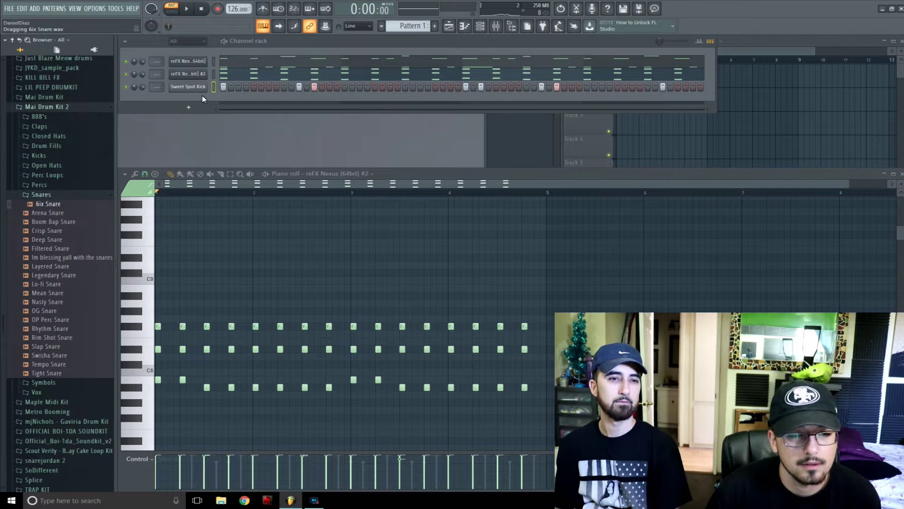
# Step: Add a 6ix Snare channel with three hits, then add a Best Clap channel
pyautogui.moveTo(203, 96); pyautogui.dragTo(202, 97)
pyautogui.press('space')
pyautogui.click(284, 99)
pyautogui.press('space')
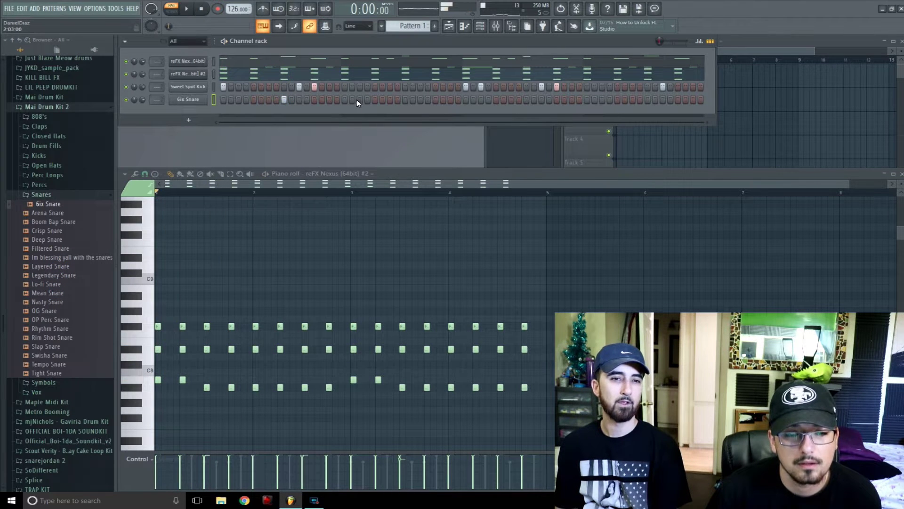
pyautogui.press('space')
pyautogui.click(329, 100)
pyautogui.click(359, 99)
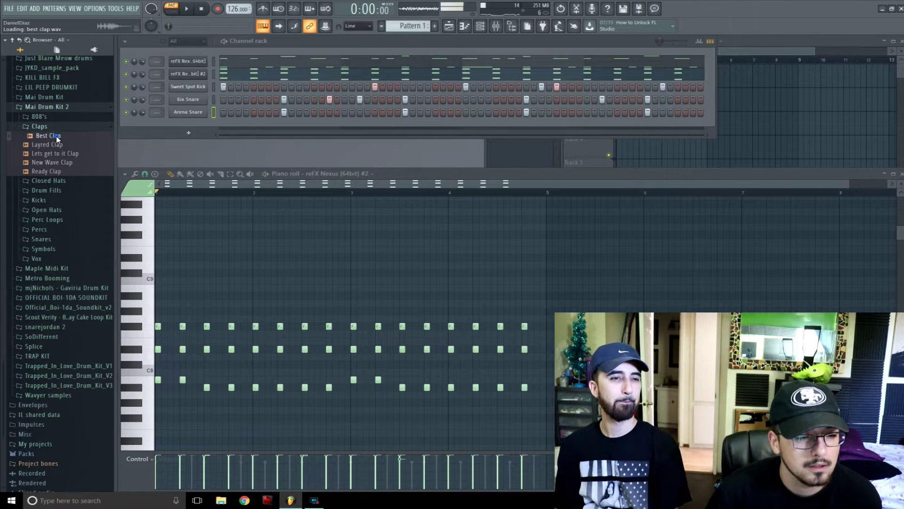
pyautogui.moveTo(56, 137); pyautogui.dragTo(223, 133)
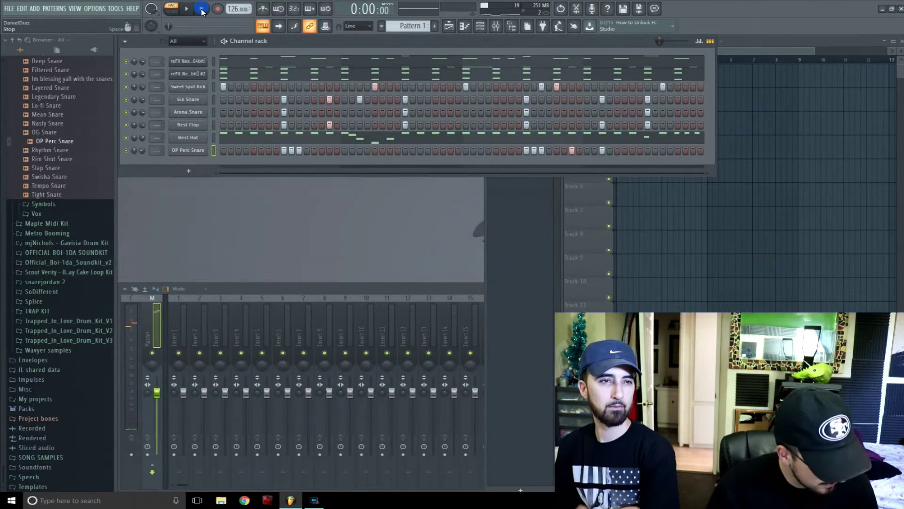
# Step: Open Save As to save the project under a new name
pyautogui.hotkey('ctrl', 'shift', 's')
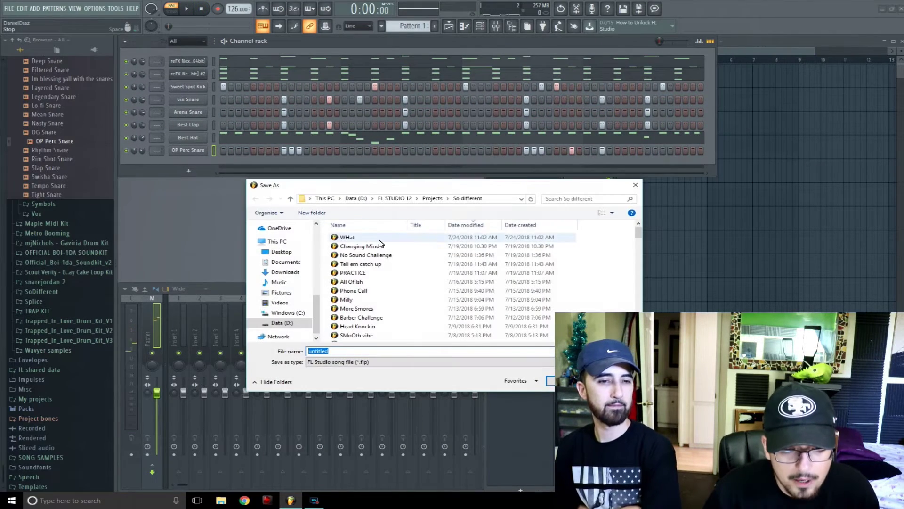
# Step: Save the project as 'treywaa' and add an Omnisphere channel with the Pad - Transformation patch
pyautogui.write('tre')
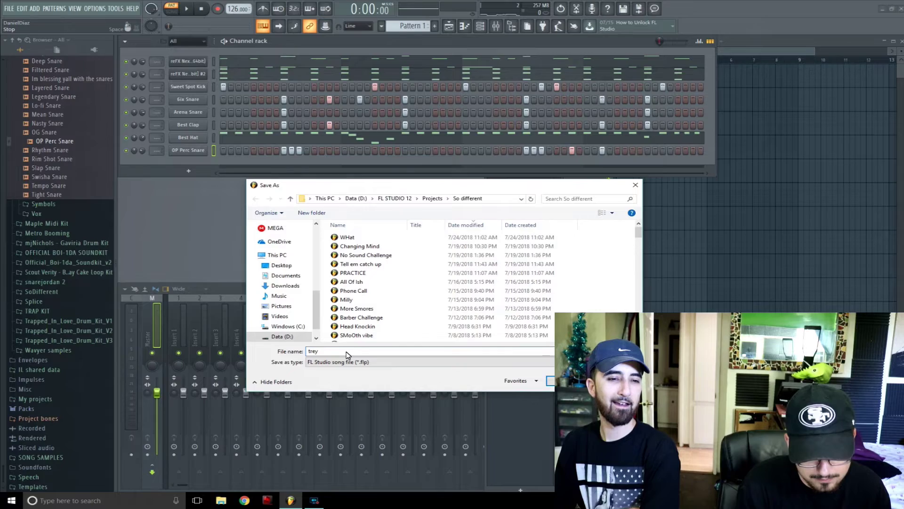
pyautogui.write('y')
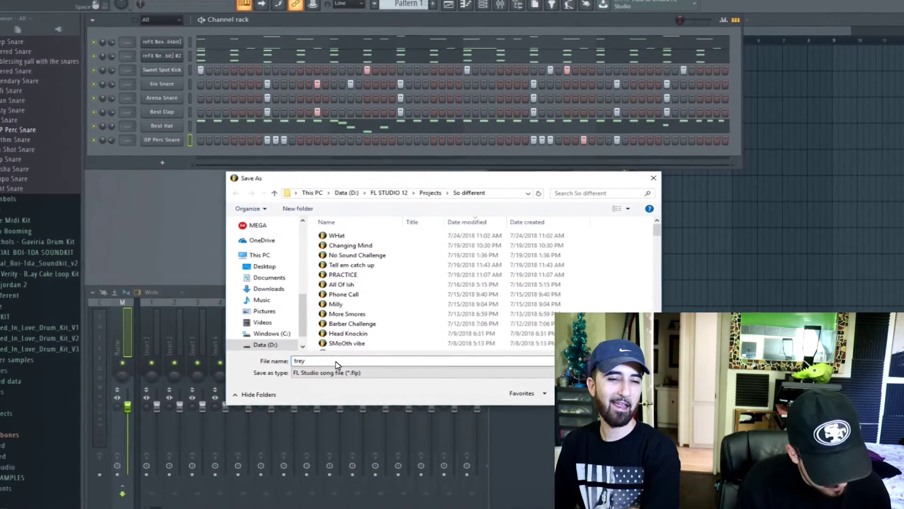
pyautogui.write('waaaay')
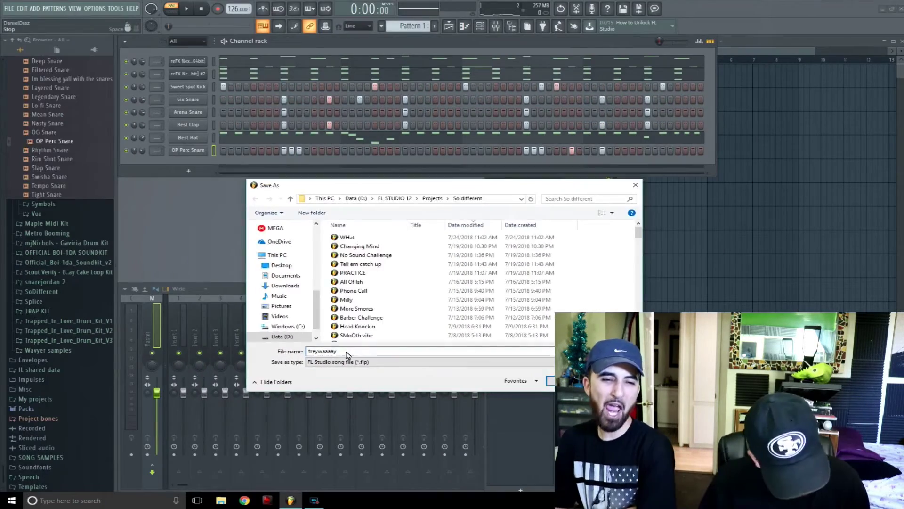
pyautogui.click(136, 154)
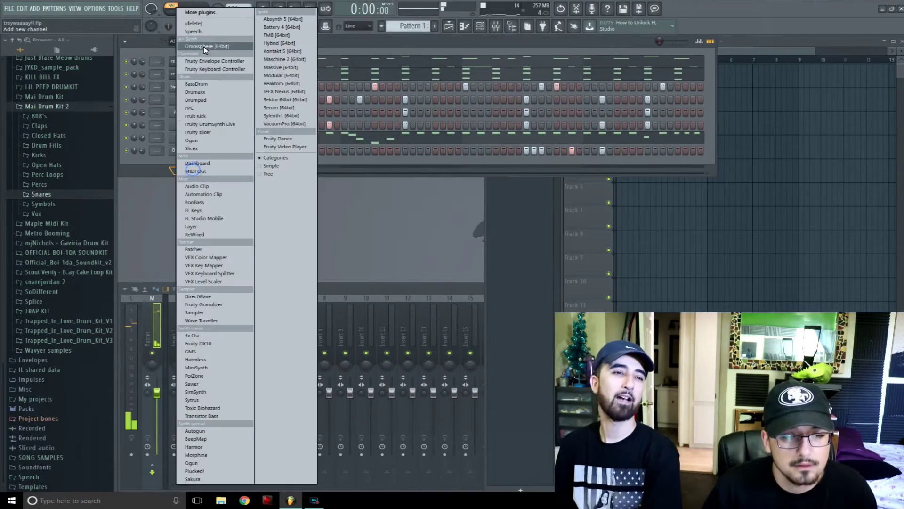
pyautogui.click(204, 46)
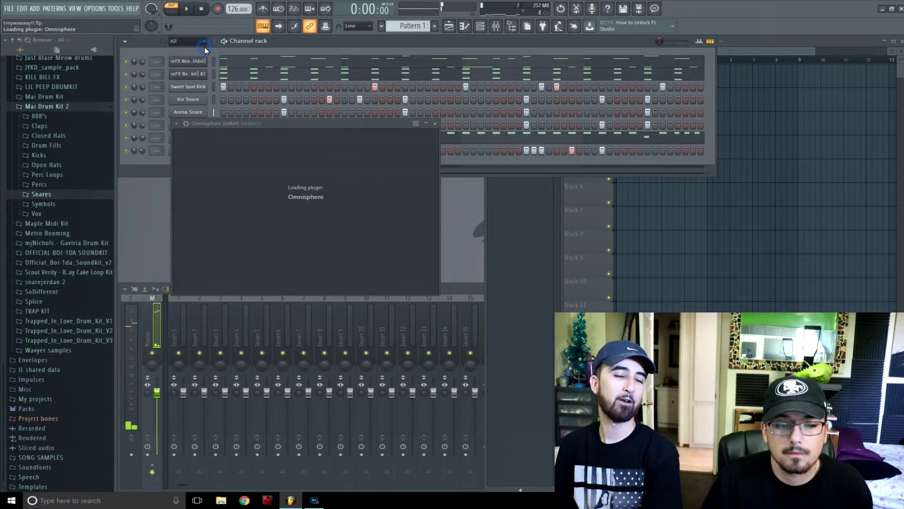
pyautogui.click(252, 151)
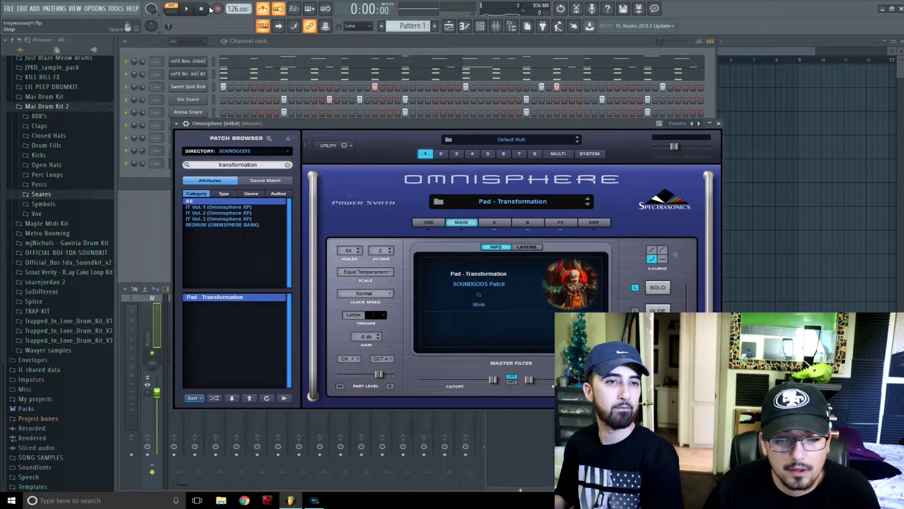
pyautogui.click(302, 53)
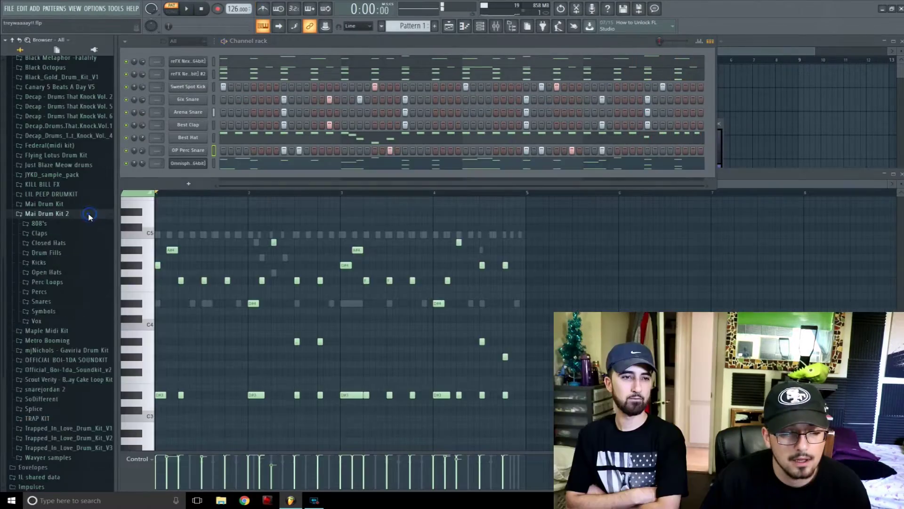
pyautogui.scroll(5, 93, 179)
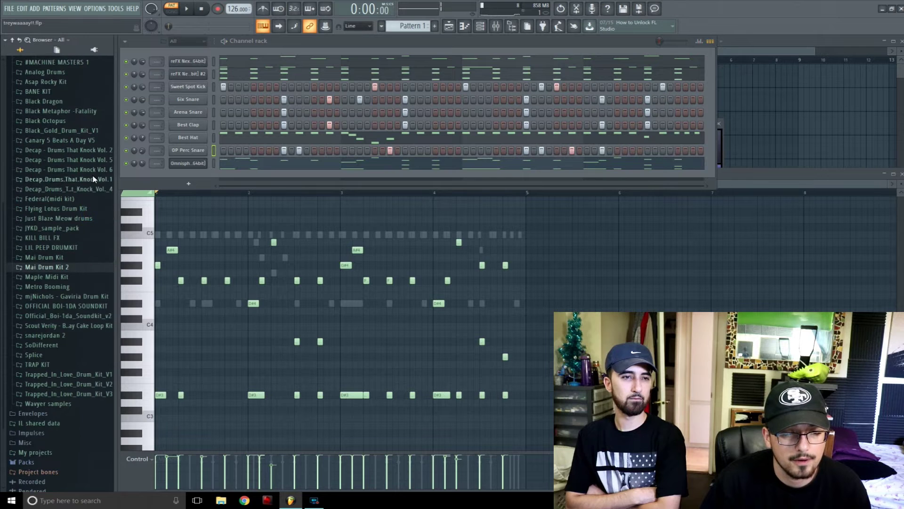
# Step: Open the Decap kit's 808 folder and preview the Bonk 808 (C) sample
pyautogui.click(76, 181)
pyautogui.click(65, 197)
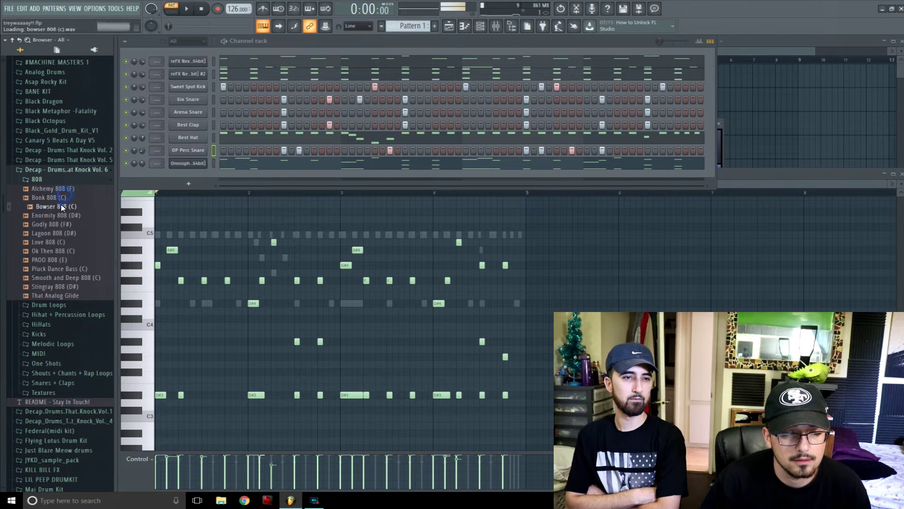